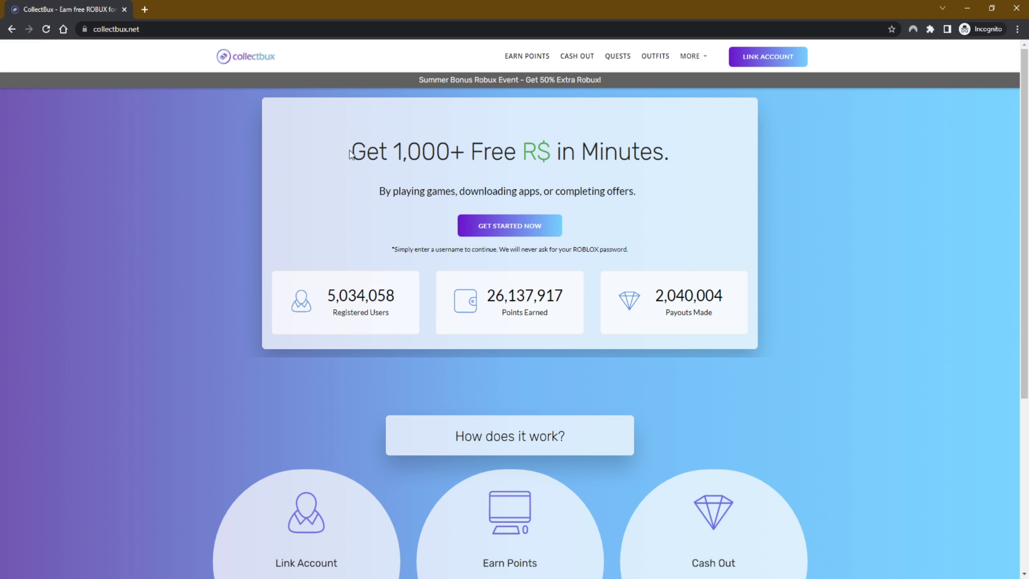
left_click_drag(222, 230, 773, 245)
left_click(773, 245)
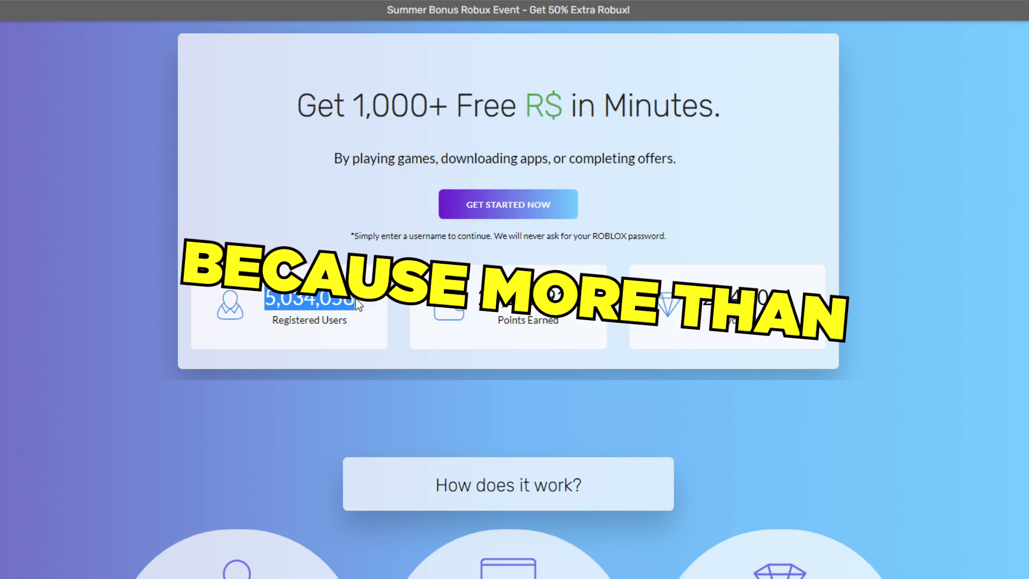
Highlight the registered users count, then begin sign-up and link the entered Roblox username.
left_click_drag(392, 299, 395, 319)
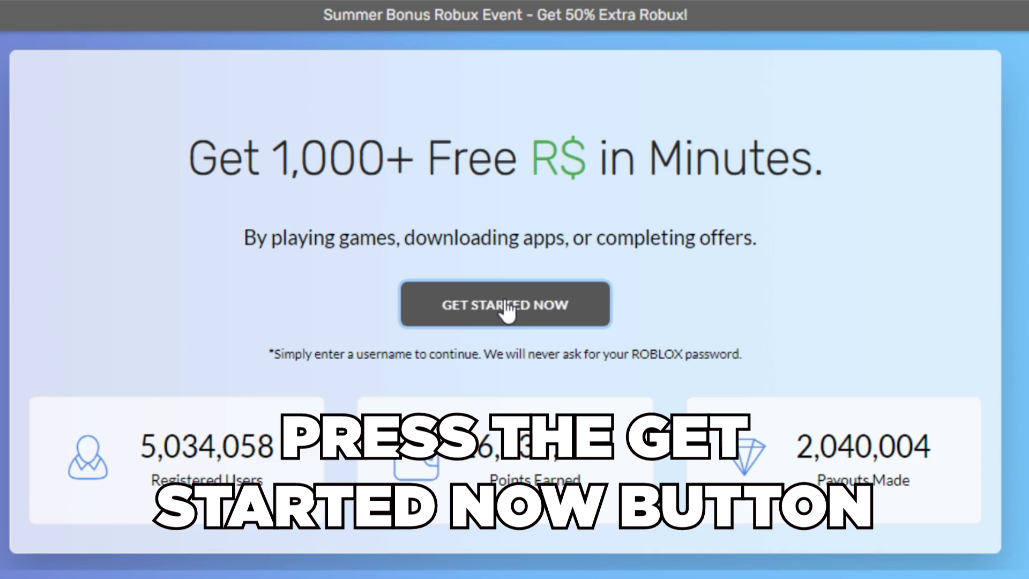
left_click(509, 241)
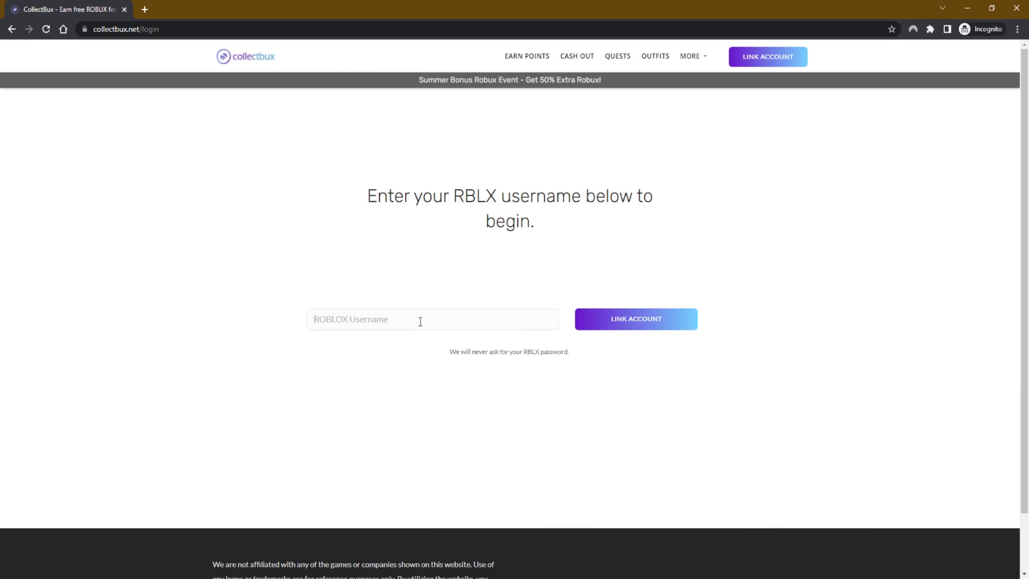
type("Zetanzee")
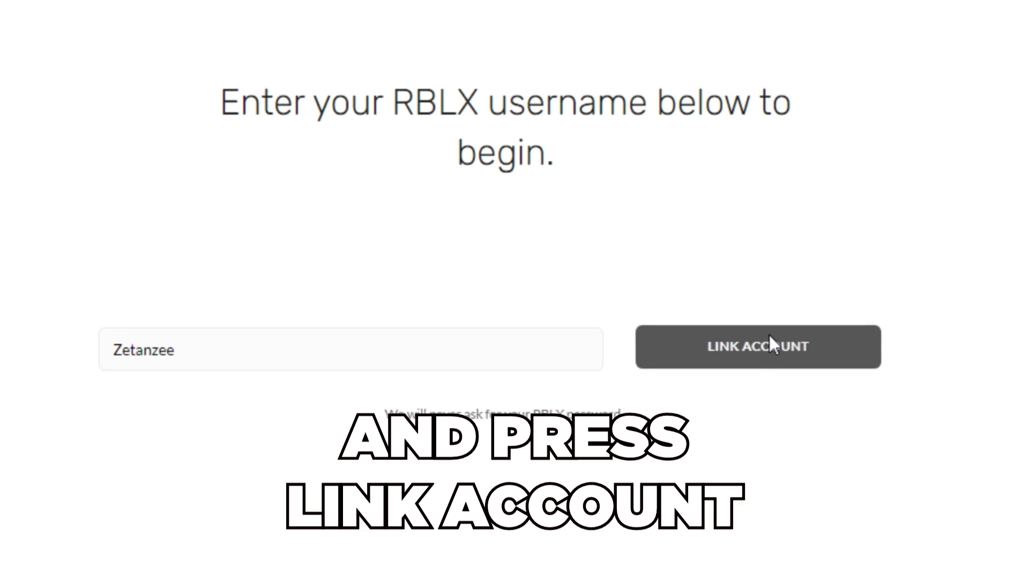
left_click(770, 345)
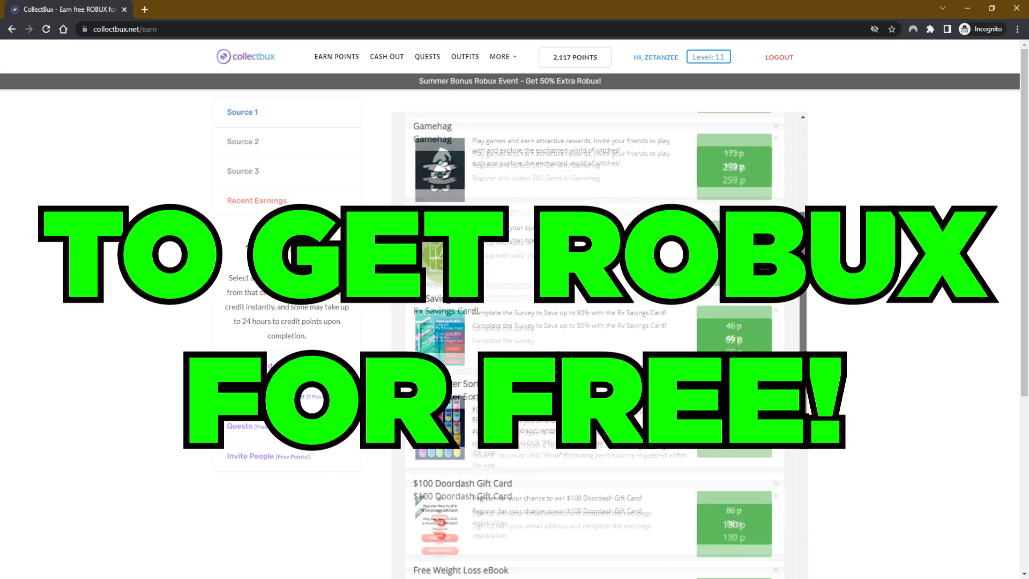
scroll(808, 461, "down", 2)
scroll(817, 446, "up", 3)
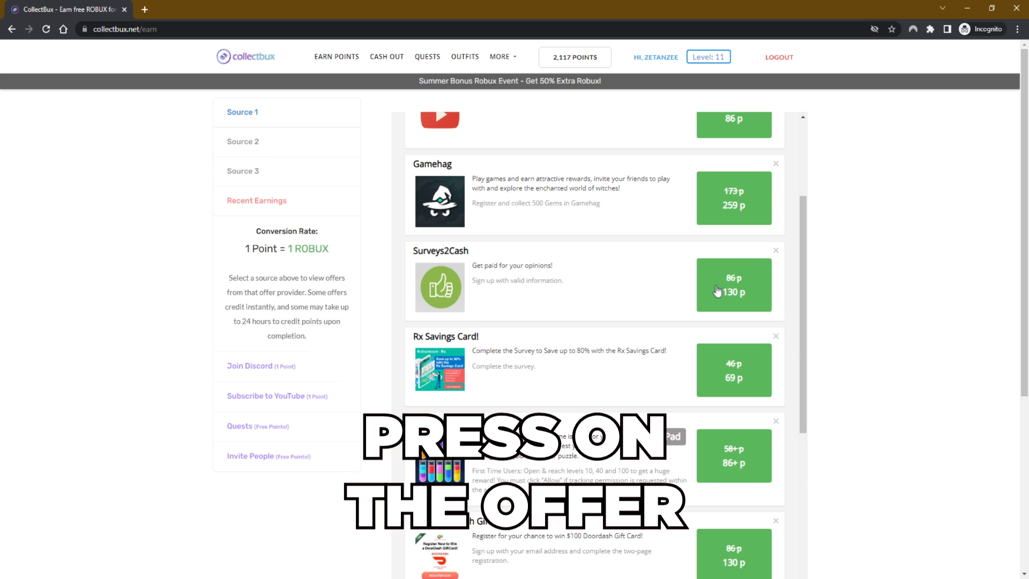
Open the Surveys2Cash offer's sign-up form, then move on to the Quests page.
left_click(721, 285)
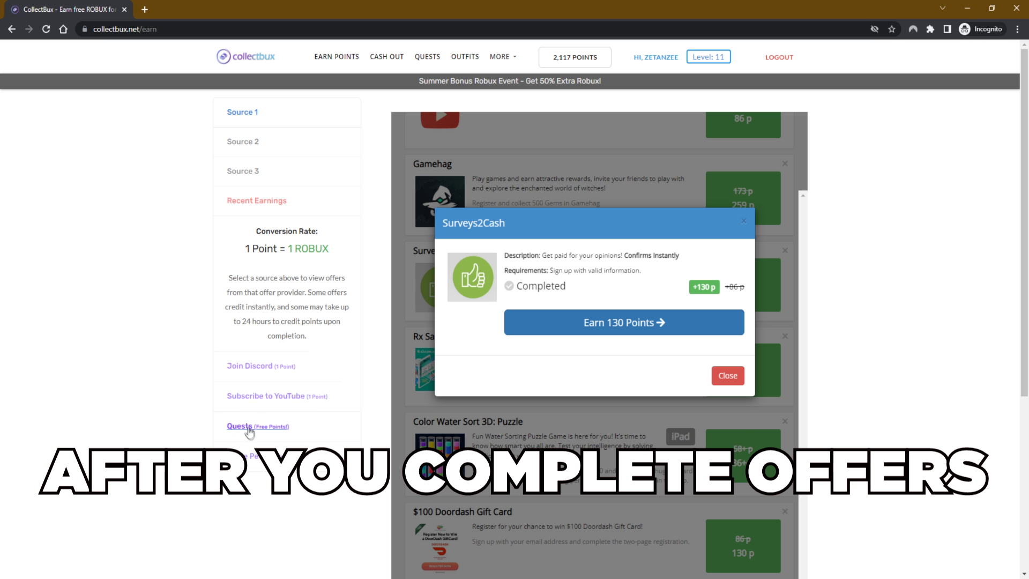
left_click(248, 428)
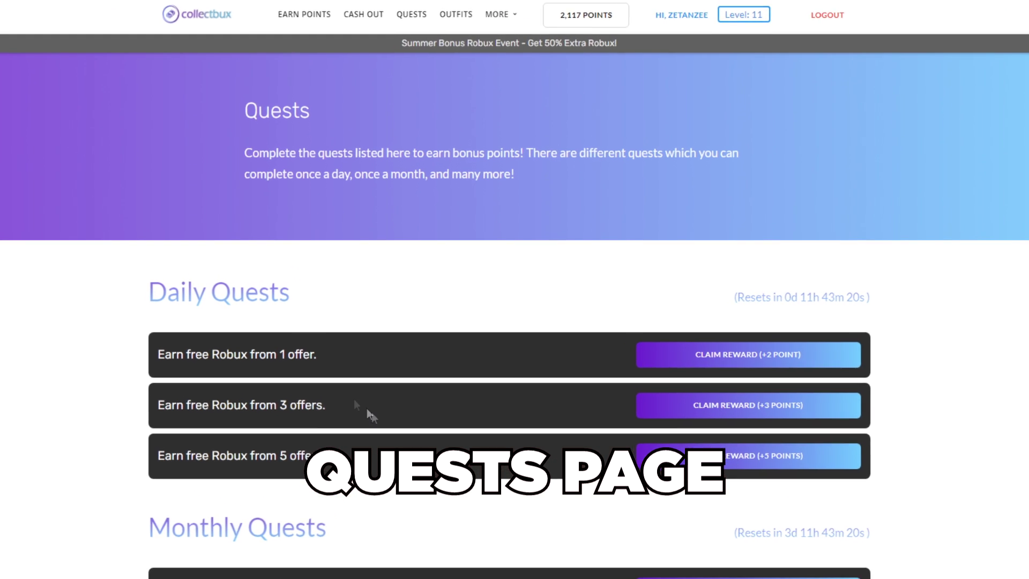
scroll(335, 396, "down", 5)
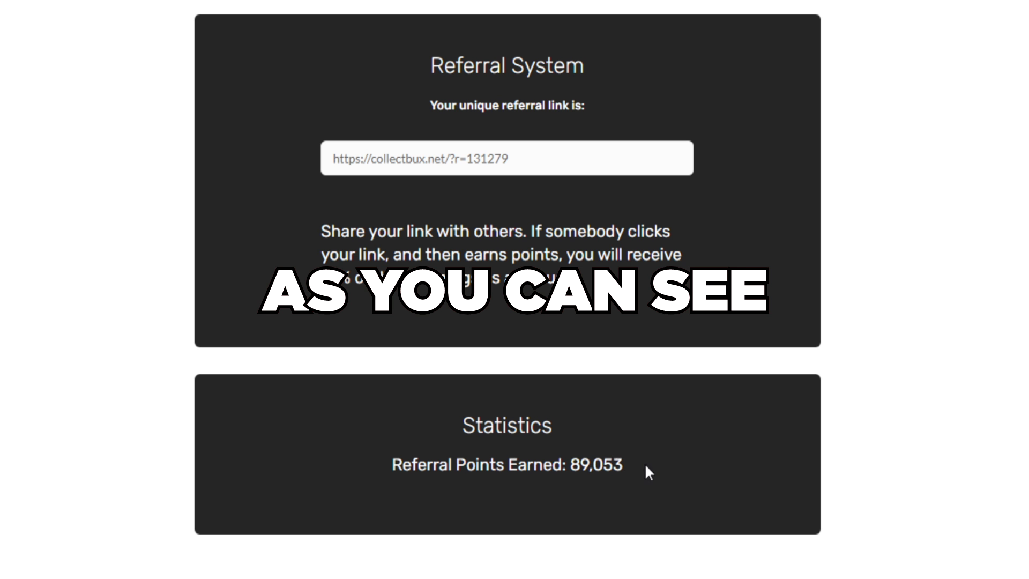
Highlight the Referral Points Earned figure and the unique referral link, then go to Cash Out.
left_click_drag(596, 439, 516, 436)
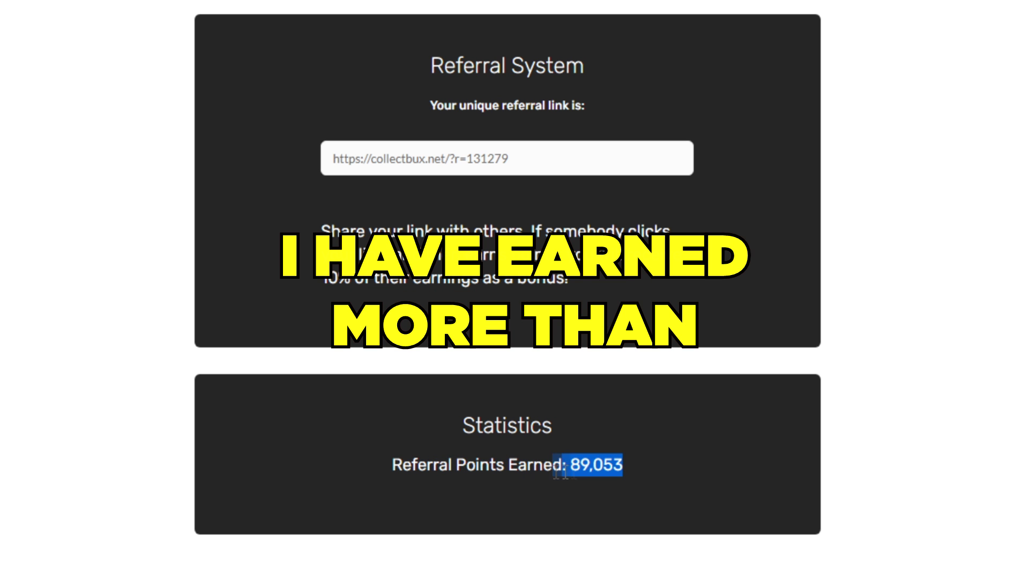
left_click_drag(525, 473, 609, 470)
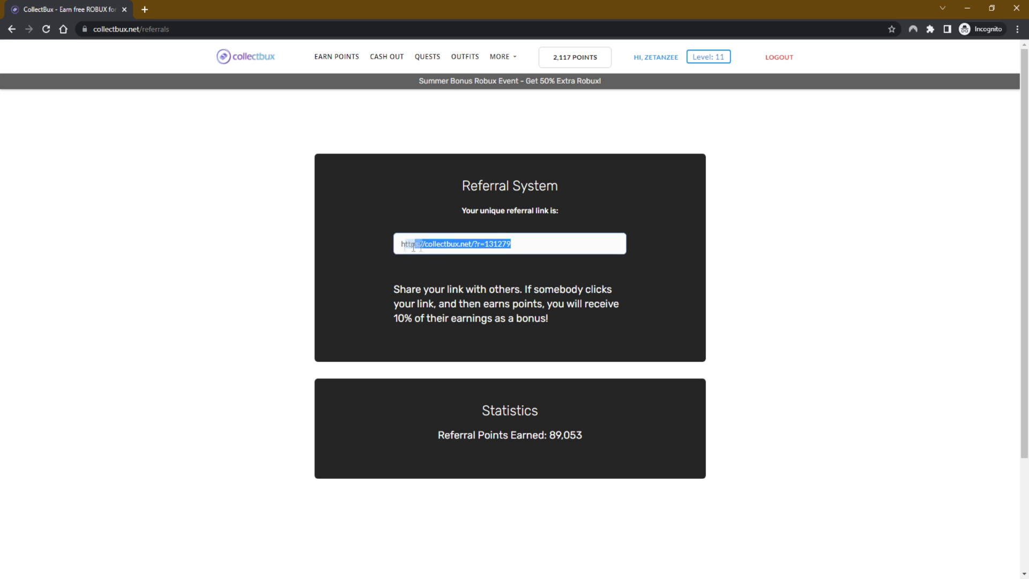
mouse_move(623, 244)
left_mouse_down()
mouse_move(384, 246)
mouse_move(591, 249)
left_mouse_up()
left_click(384, 246)
left_click(387, 59)
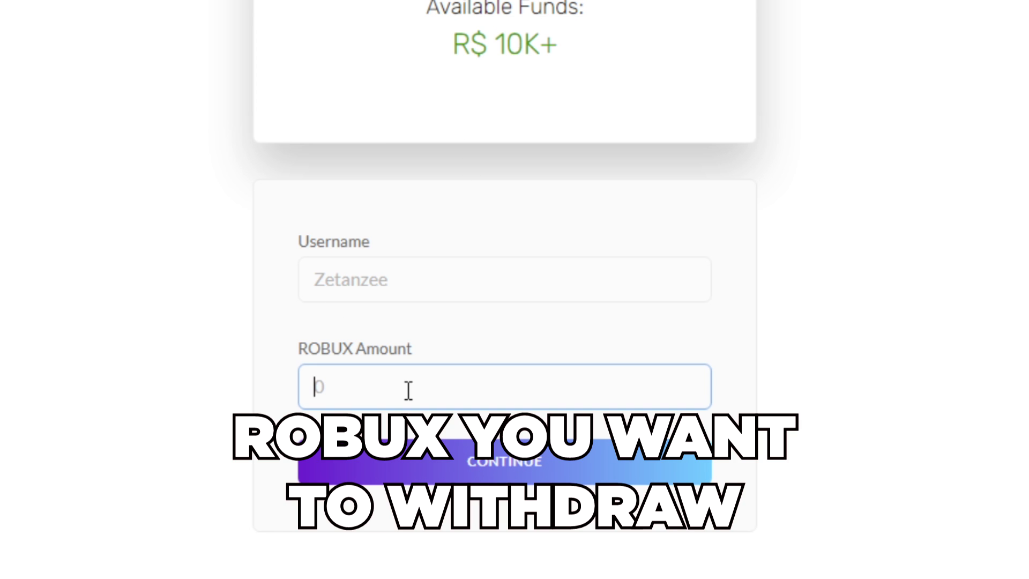
type("350")
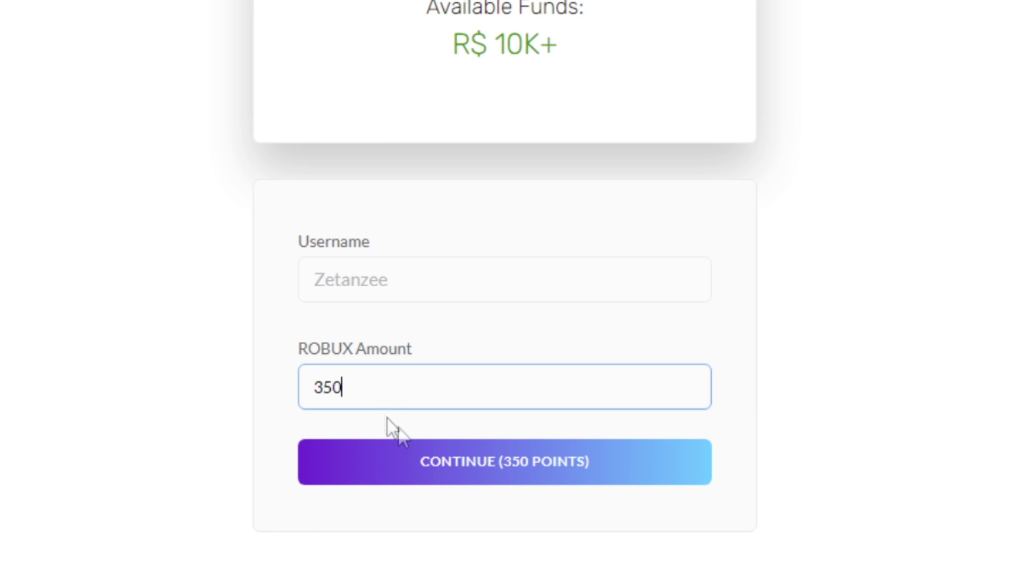